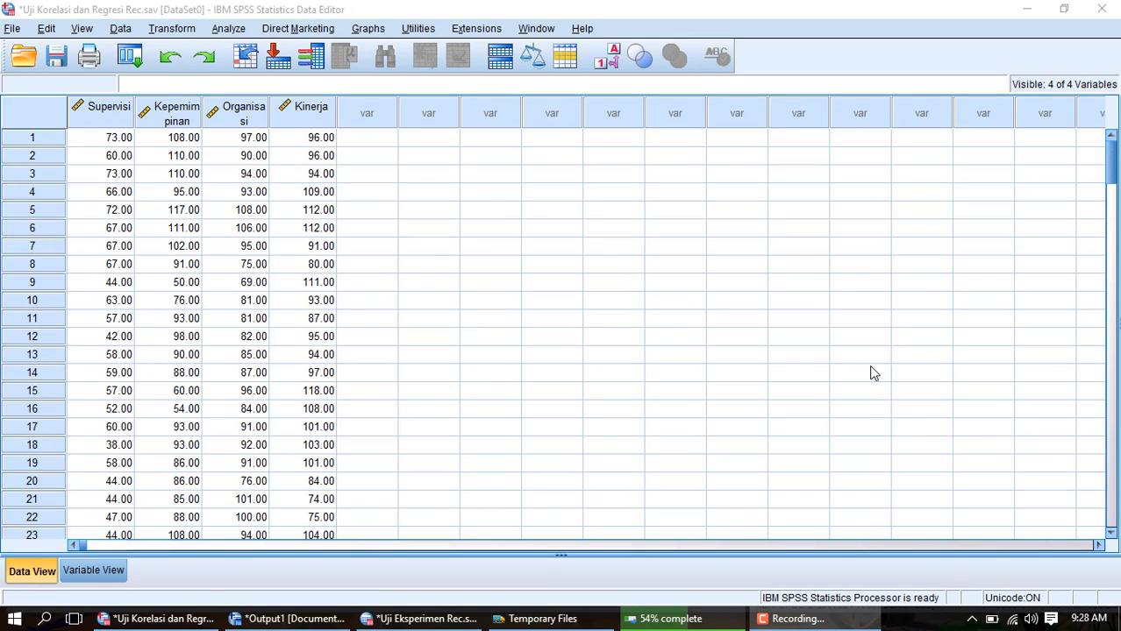
Review the dataset's variable definitions and its data rows for Supervisi, Kepemimpinan, Organisasi and Kinerja
{"action": "left_click", "coordinate": [93, 572]}
{"action": "left_click", "coordinate": [35, 575]}
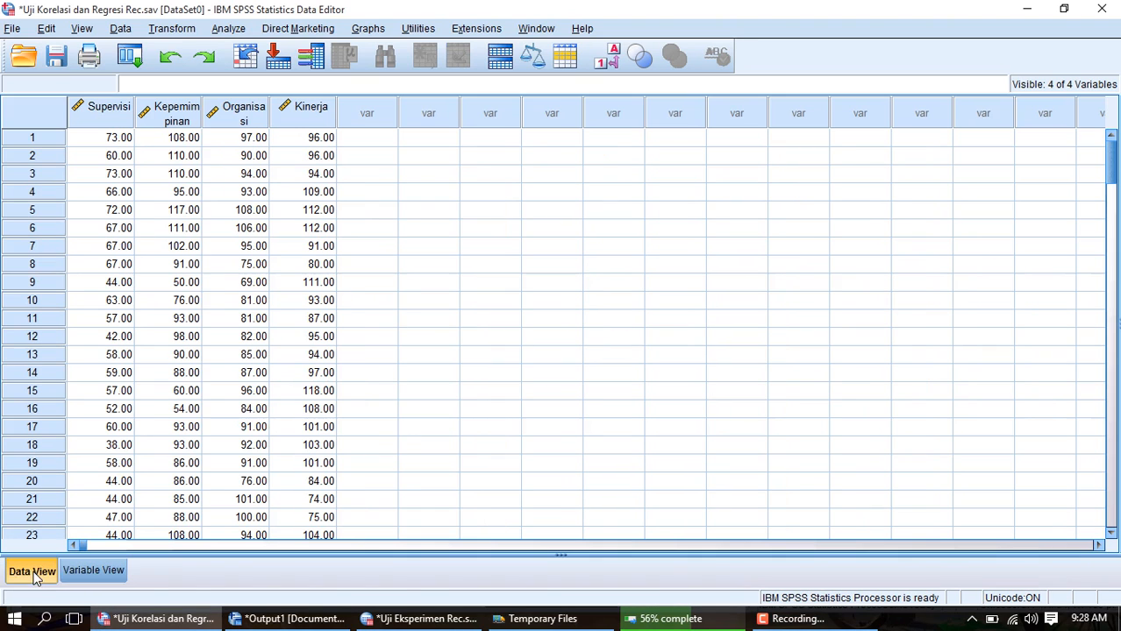
{"action": "left_click", "coordinate": [97, 571]}
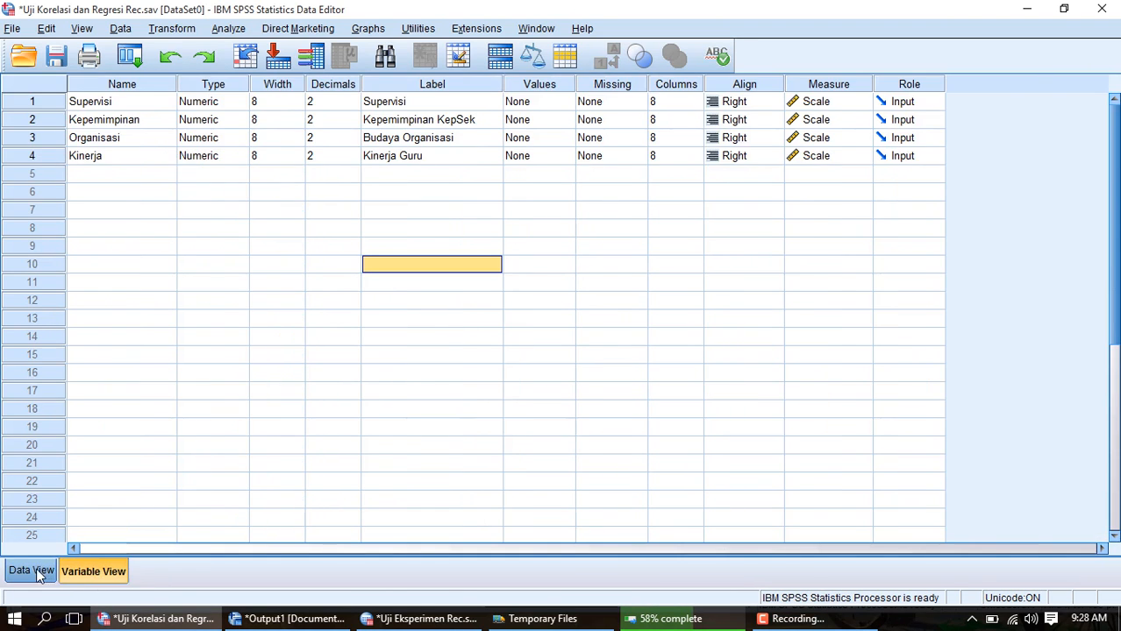
{"action": "left_click", "coordinate": [35, 572]}
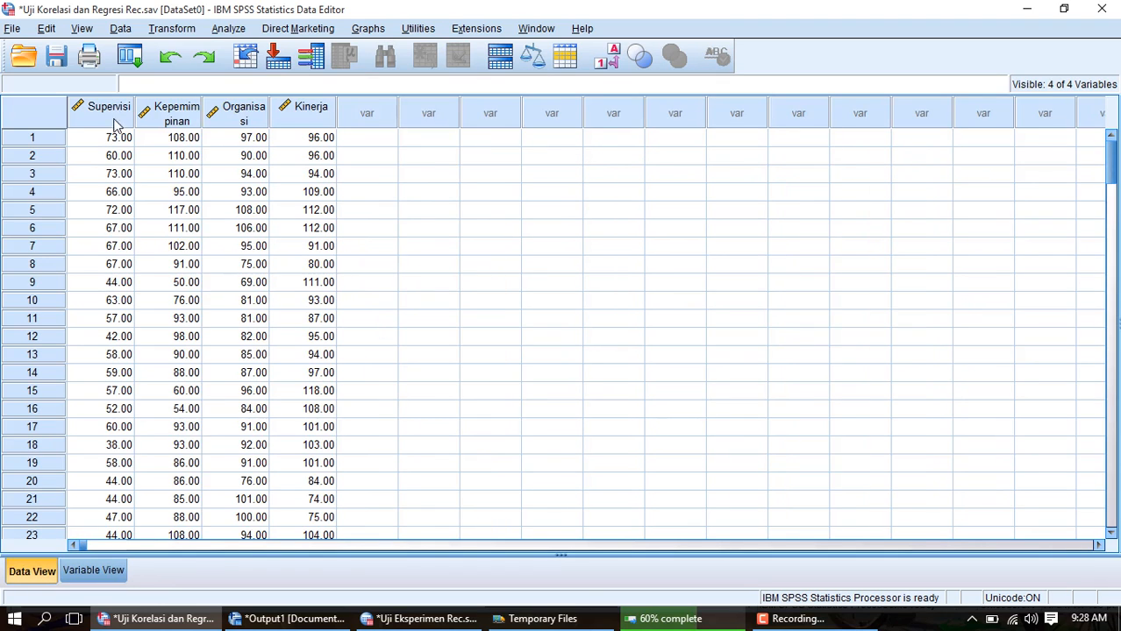
{"action": "left_click", "coordinate": [96, 572]}
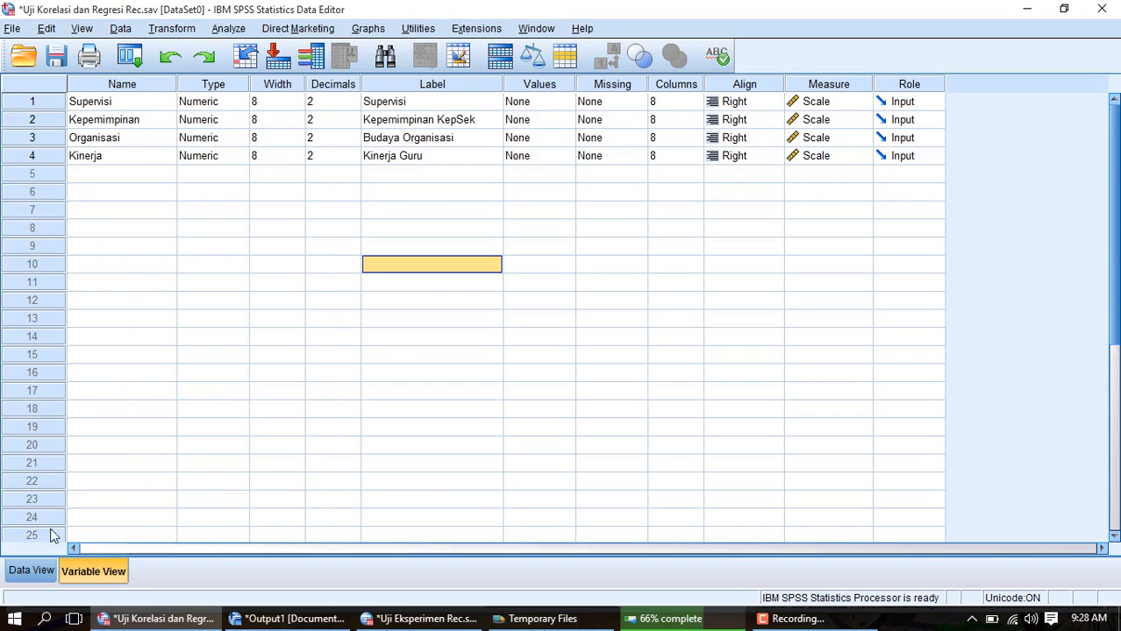
{"action": "left_click", "coordinate": [41, 570]}
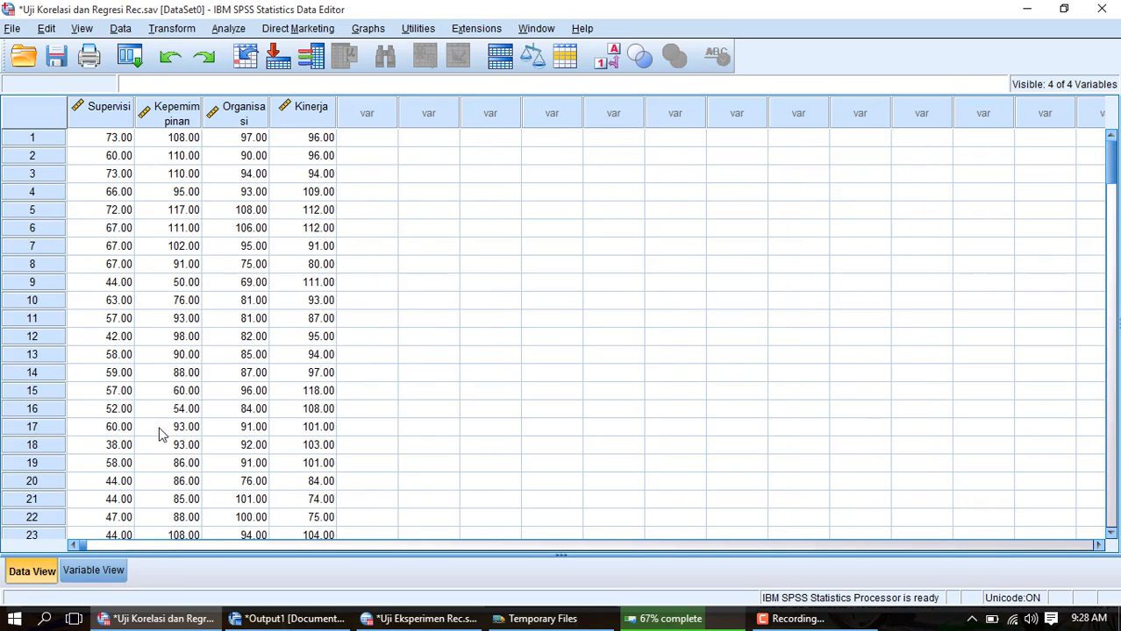
Start a Linear Regression analysis and assign Kinerja Guru as the dependent variable
{"action": "left_click", "coordinate": [227, 29]}
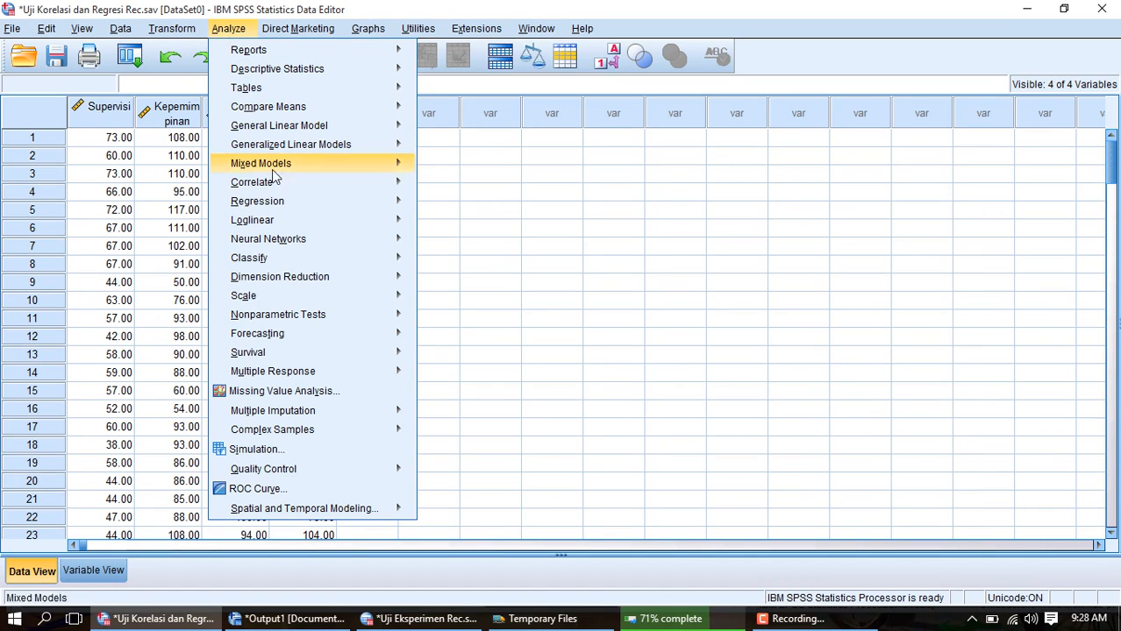
{"action": "mouse_move", "coordinate": [277, 204]}
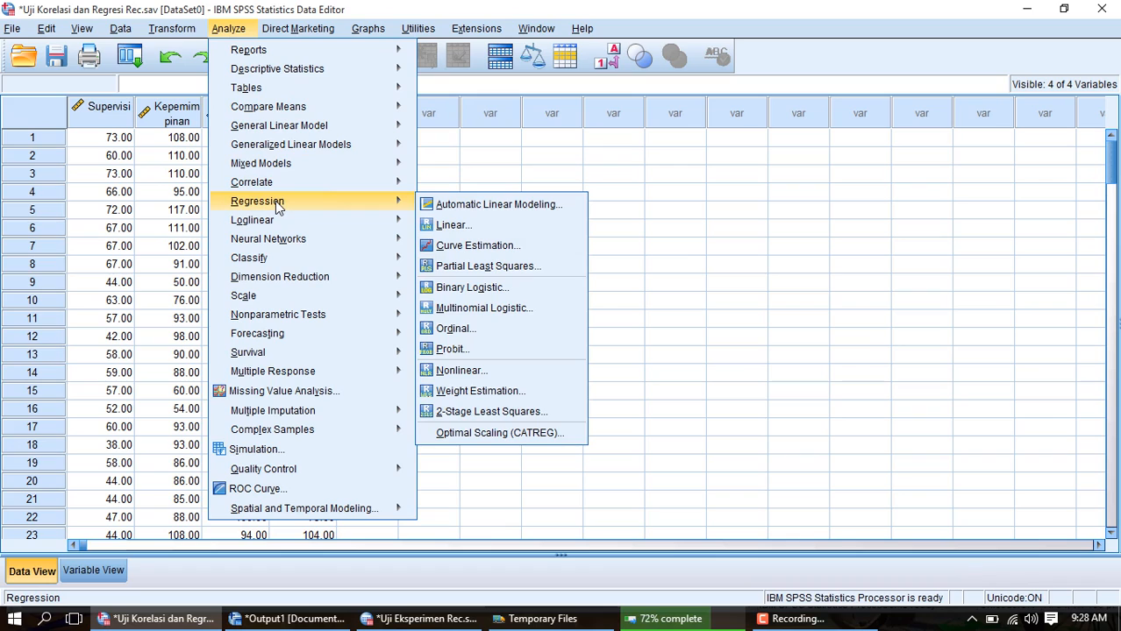
{"action": "left_click", "coordinate": [441, 226]}
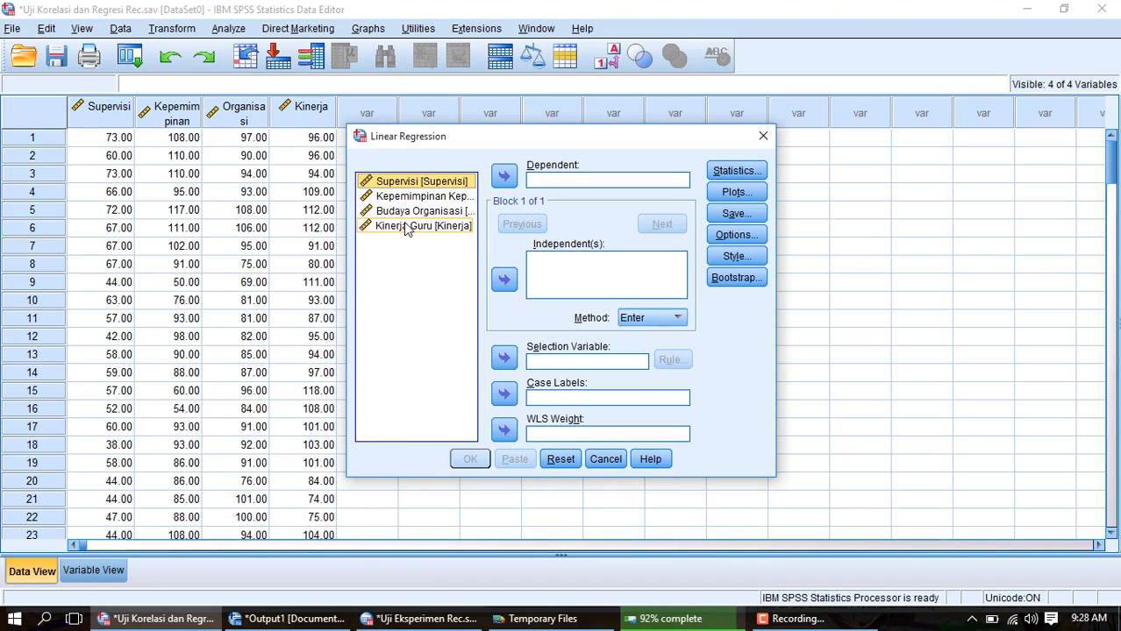
{"action": "left_click", "coordinate": [406, 227]}
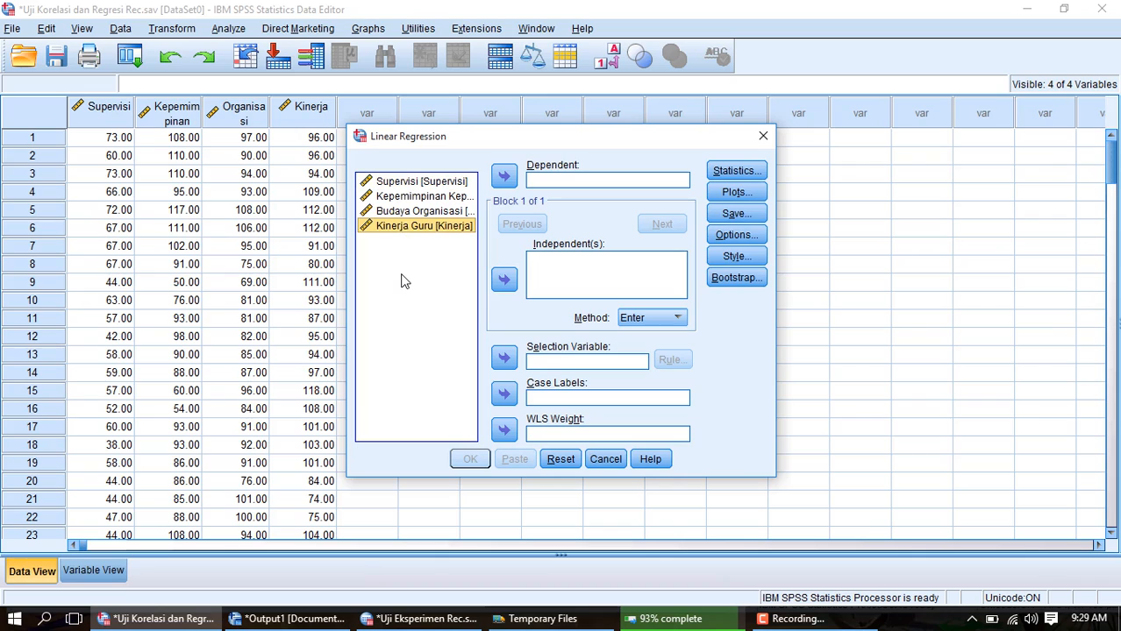
{"action": "left_click", "coordinate": [504, 178]}
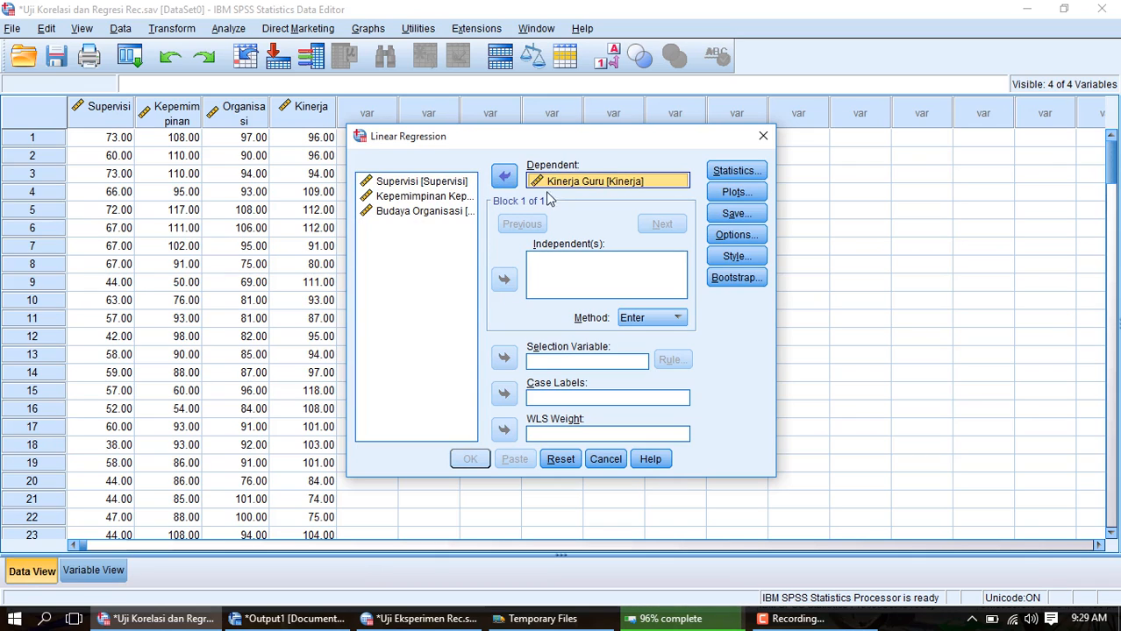
Add Supervisi, Kepemimpinan KepSek and Budaya Organisasi as independent variables and run the regression
{"action": "left_click", "coordinate": [409, 212]}
{"action": "left_click", "coordinate": [400, 197]}
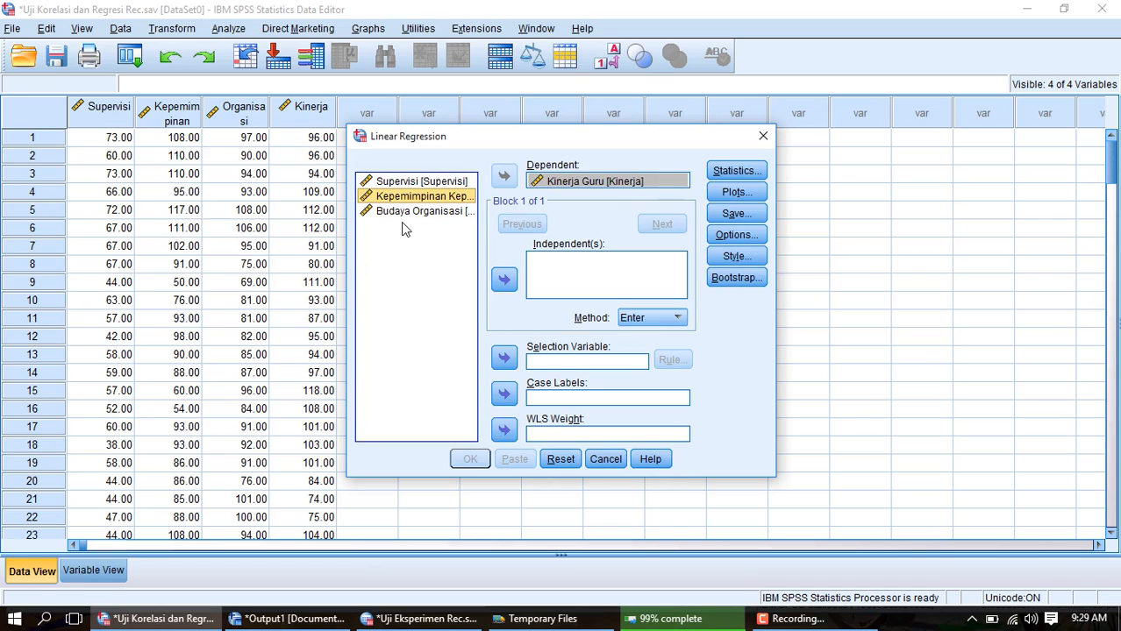
{"action": "key", "text": "ctrl+a"}
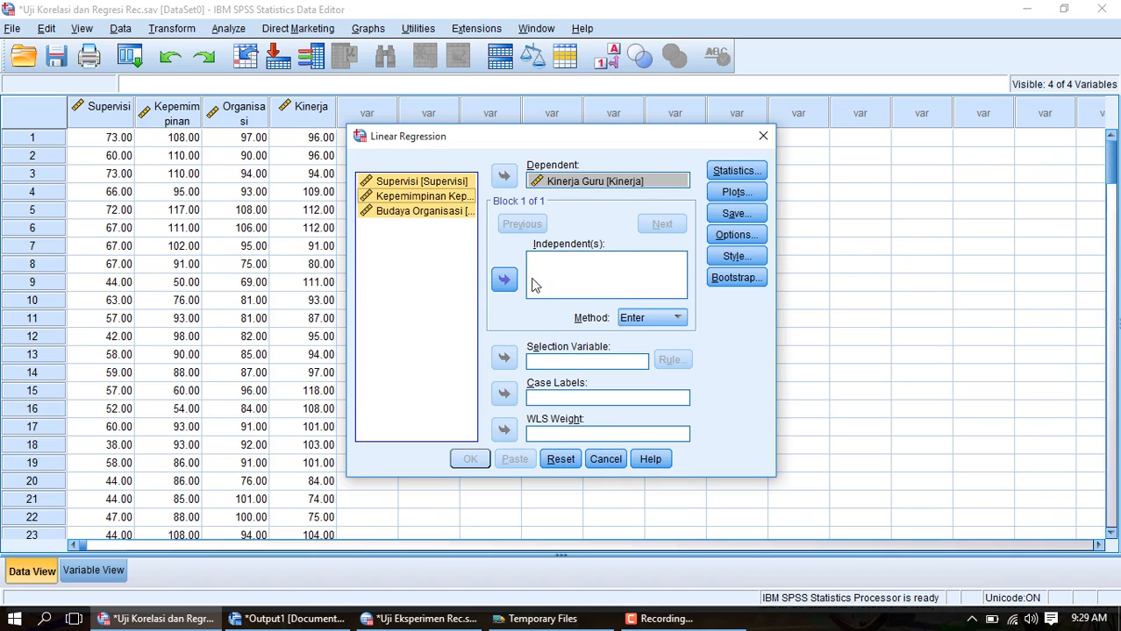
{"action": "left_click", "coordinate": [505, 281]}
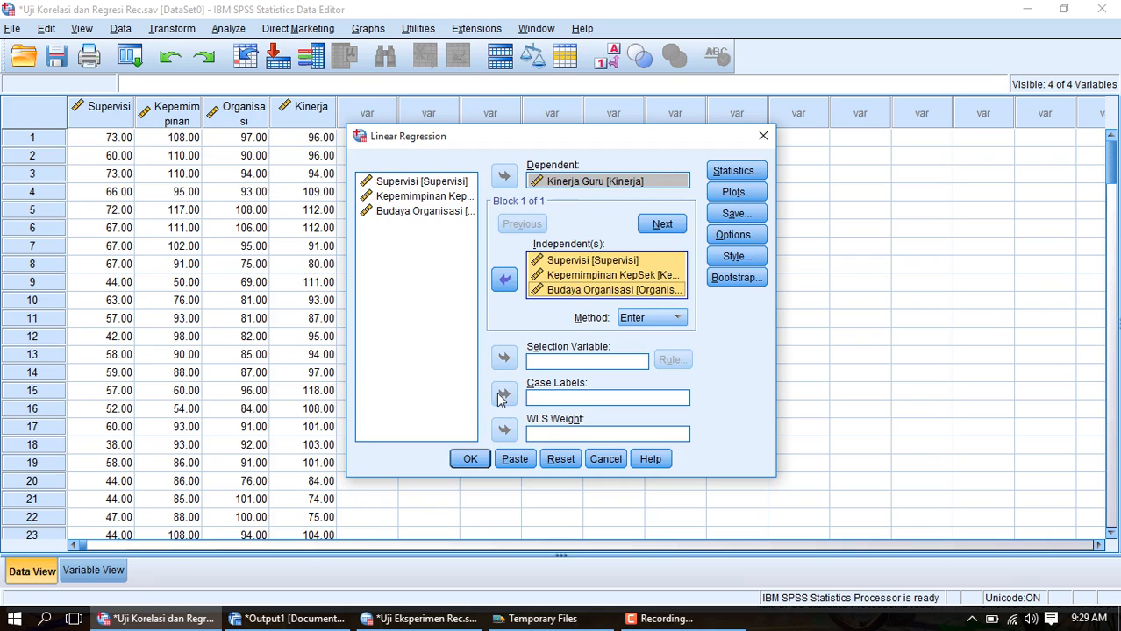
{"action": "left_click", "coordinate": [474, 461]}
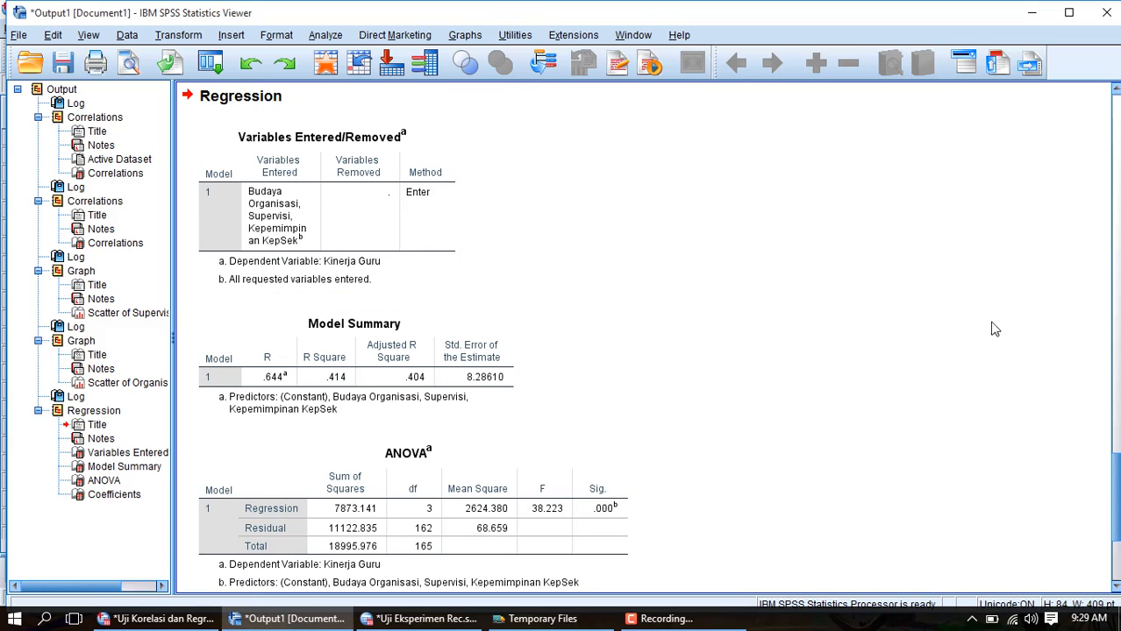
Examine the Model Summary, ANOVA and Coefficients tables of the three-predictor regression
{"action": "scroll", "coordinate": [827, 451], "scroll_direction": "down", "scroll_amount": 2}
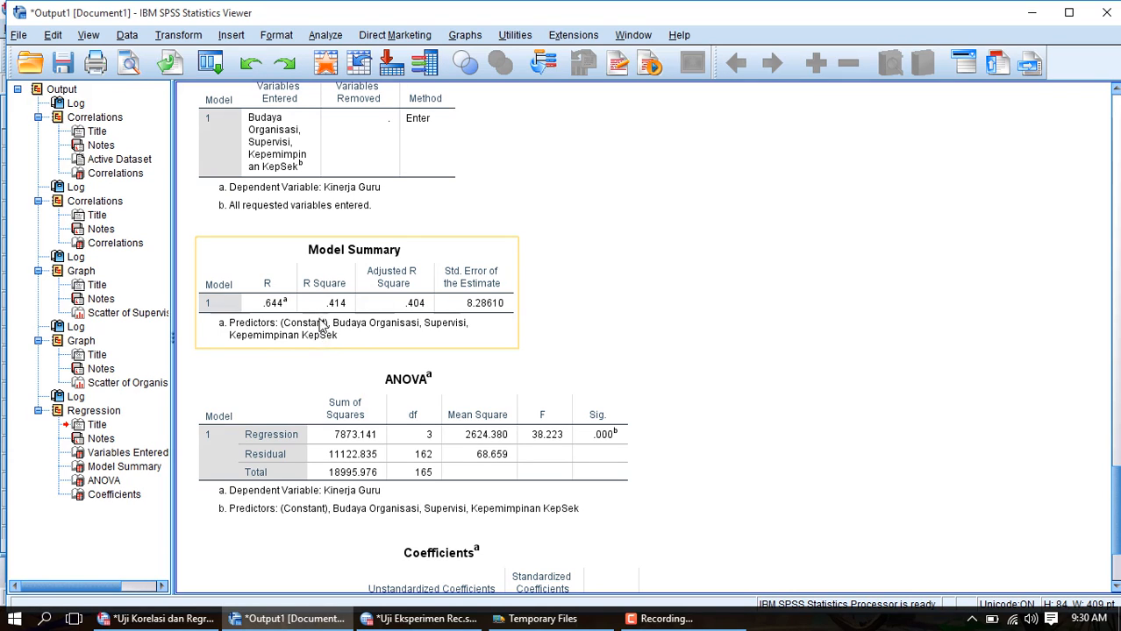
{"action": "left_click", "coordinate": [375, 376]}
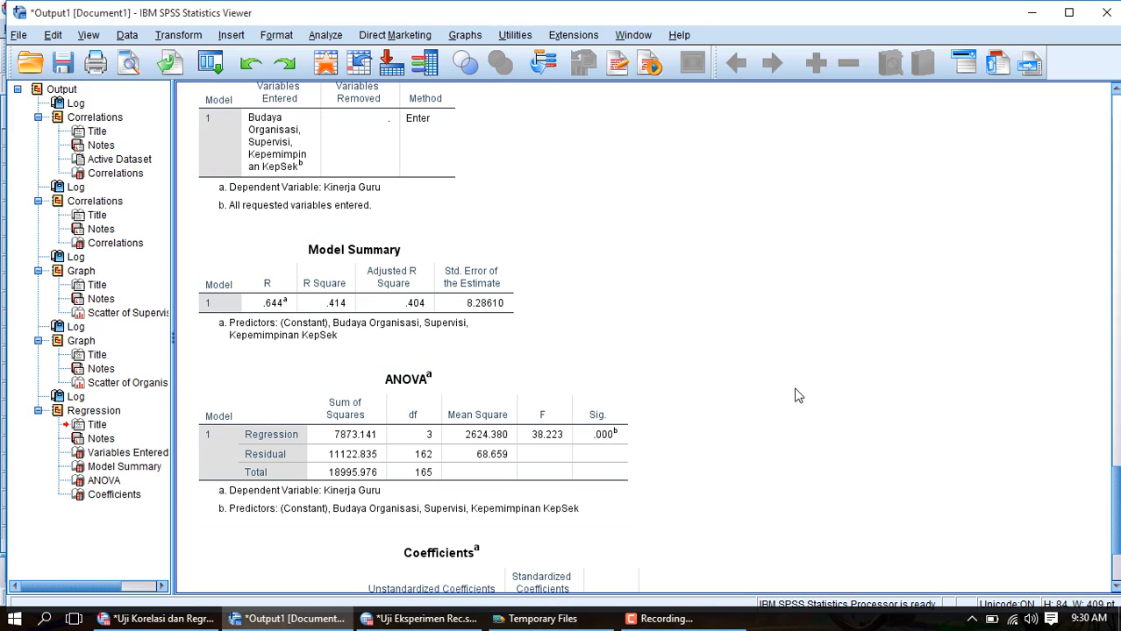
{"action": "scroll", "coordinate": [798, 393], "scroll_direction": "down", "scroll_amount": 2}
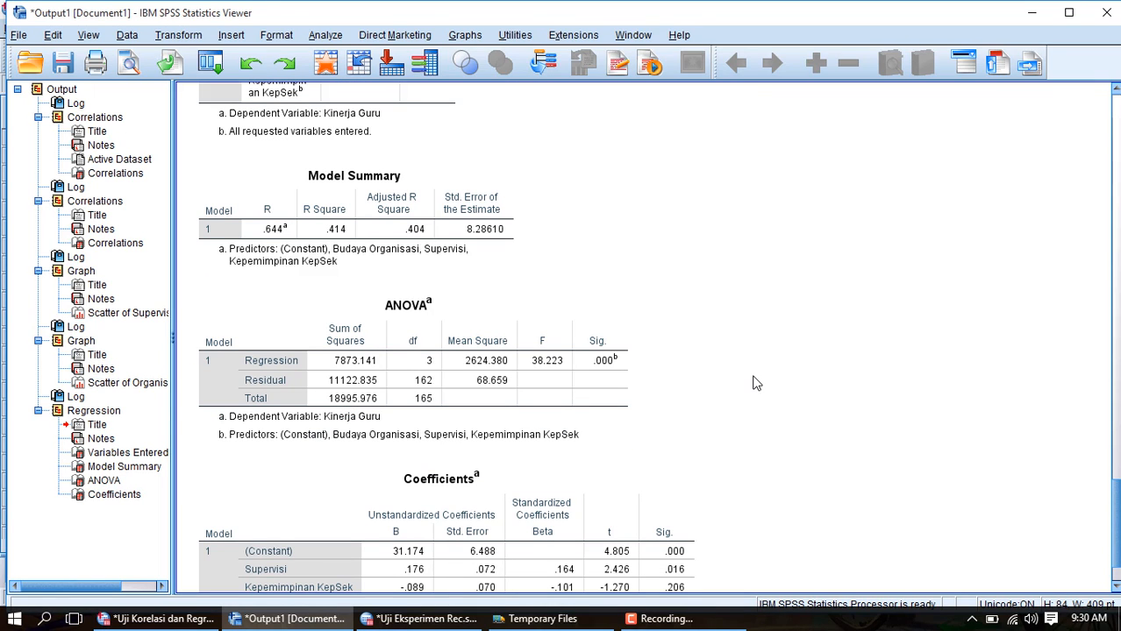
{"action": "scroll", "coordinate": [743, 369], "scroll_direction": "up", "scroll_amount": 2}
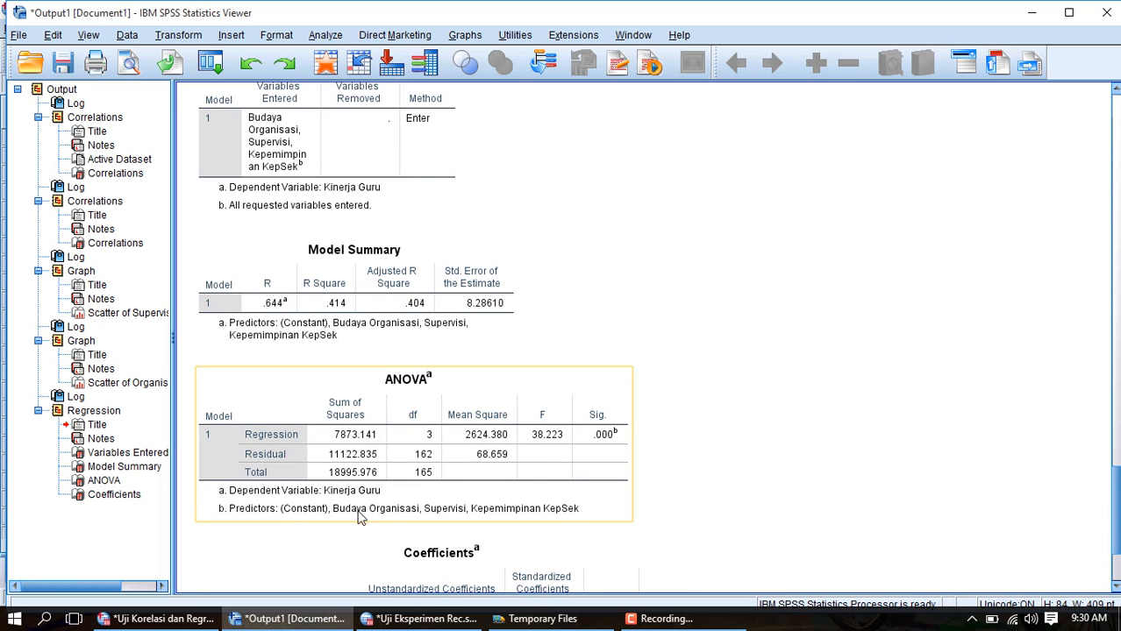
Return to the dataset, reopen Linear Regression and remove all three independent variables from the block
{"action": "left_click", "coordinate": [167, 620]}
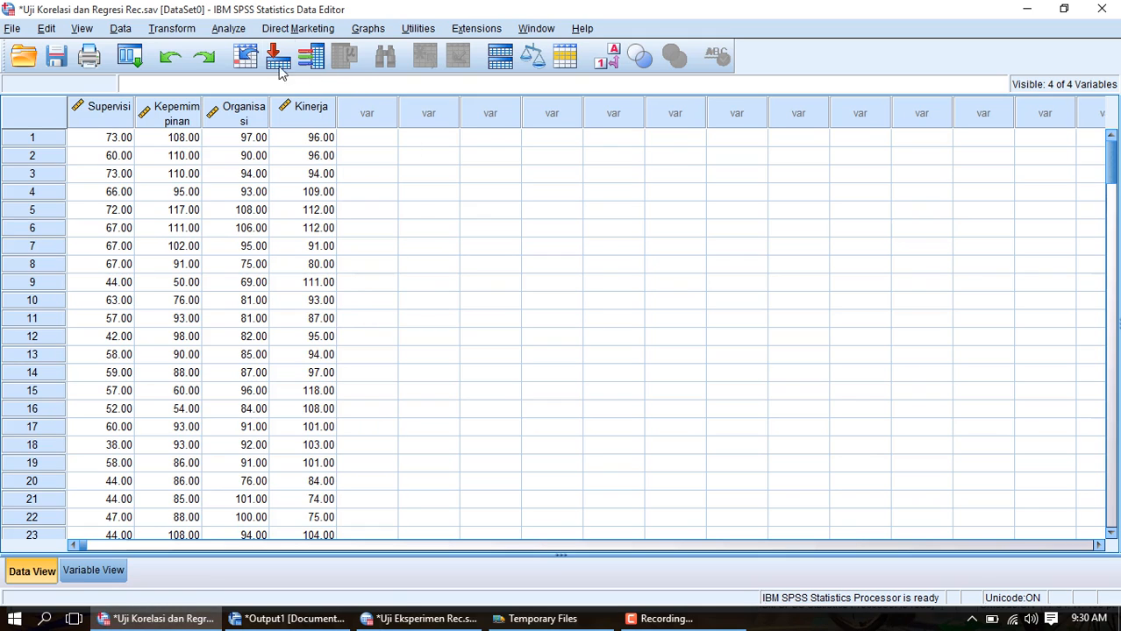
{"action": "left_click", "coordinate": [233, 31]}
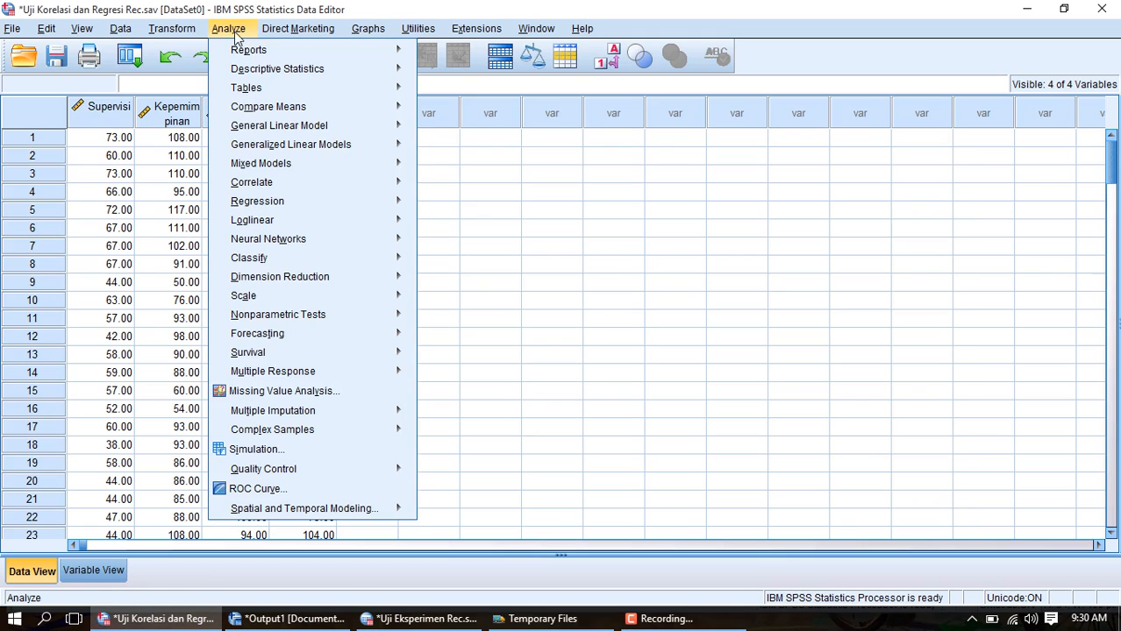
{"action": "mouse_move", "coordinate": [272, 203]}
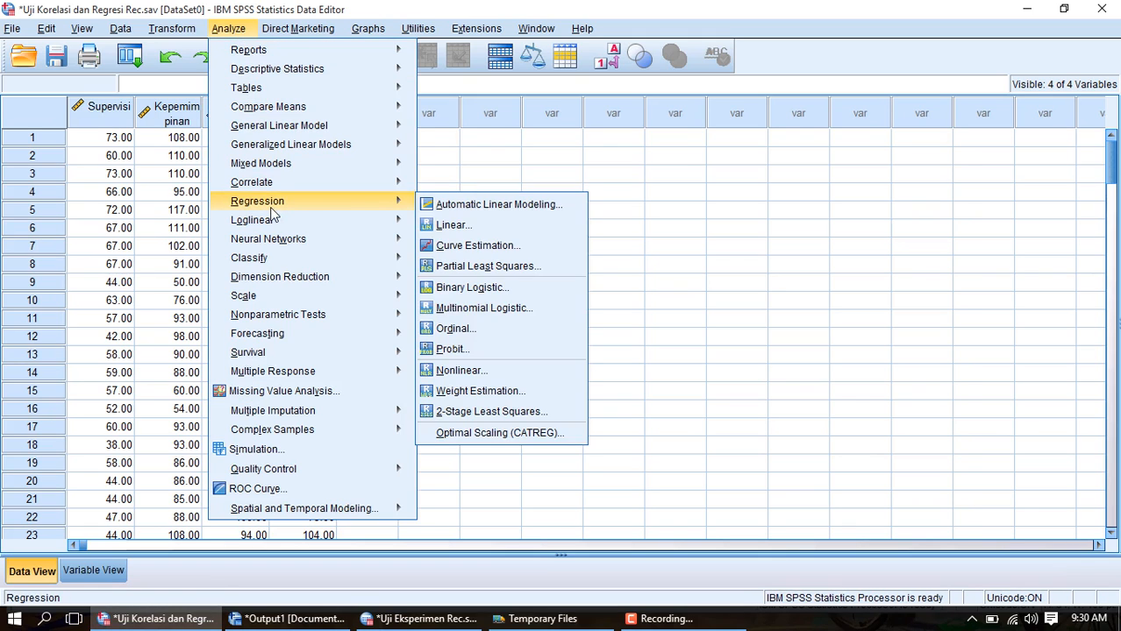
{"action": "left_click", "coordinate": [465, 226]}
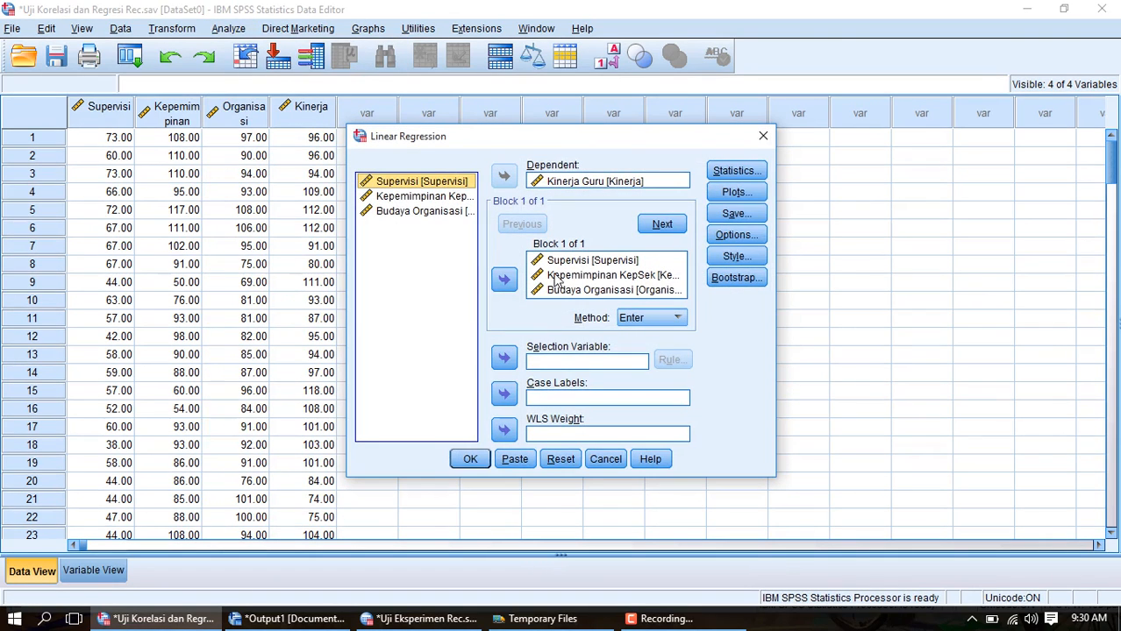
{"action": "left_click", "coordinate": [575, 261]}
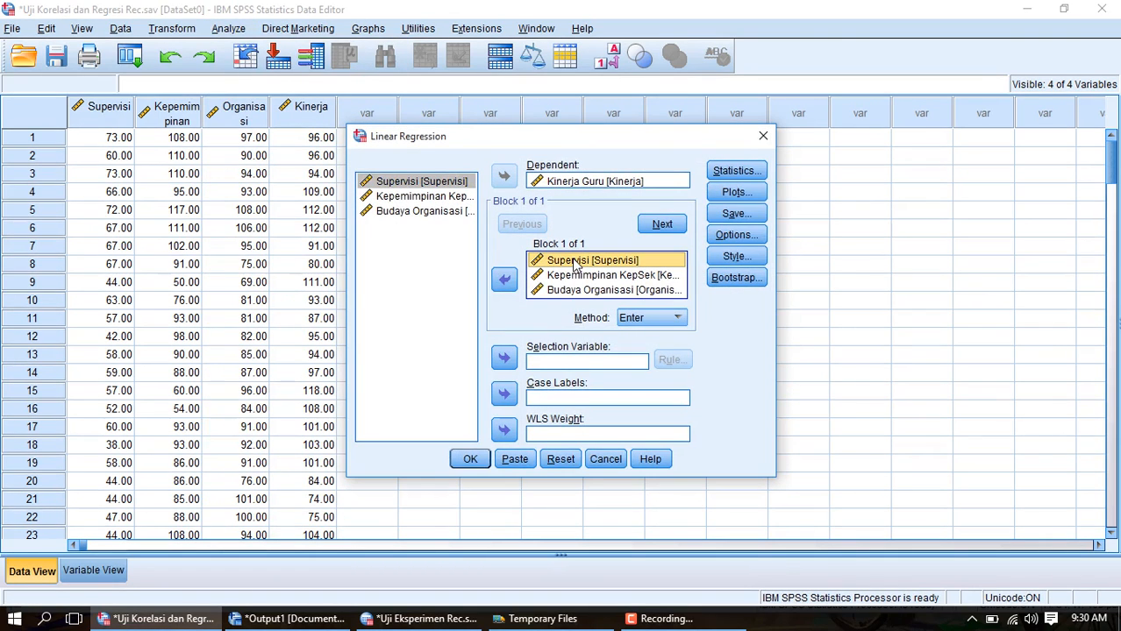
{"action": "key", "text": "ctrl+a"}
{"action": "left_click", "coordinate": [504, 279]}
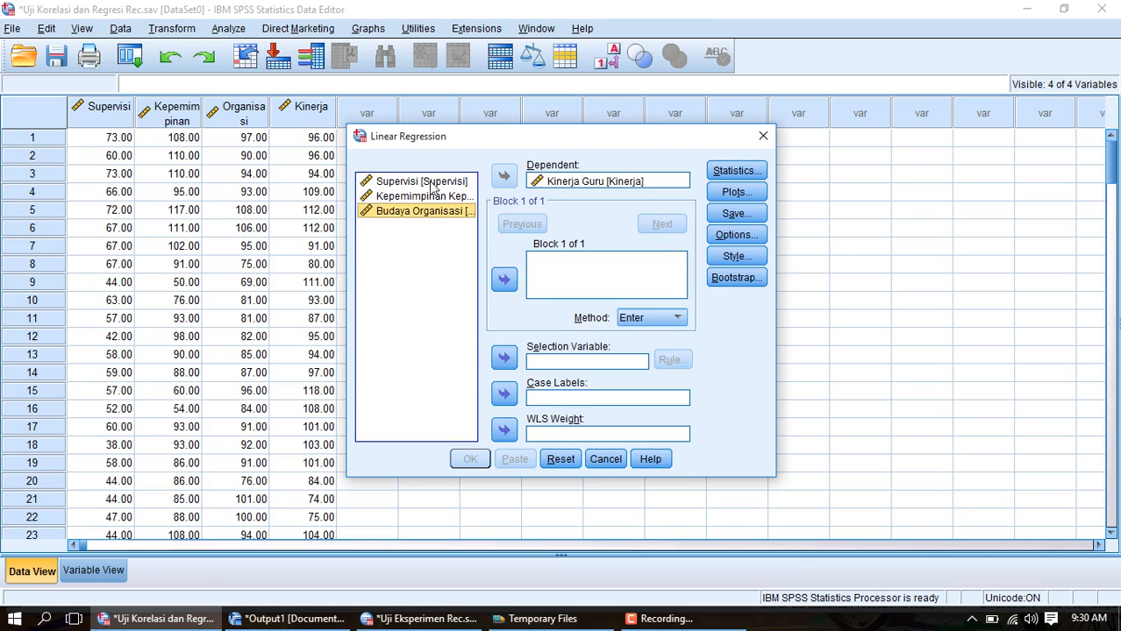
Run the regression of Kinerja Guru with Supervisi as the only independent variable and check its Model Summary
{"action": "left_click", "coordinate": [431, 183]}
{"action": "left_click", "coordinate": [505, 280]}
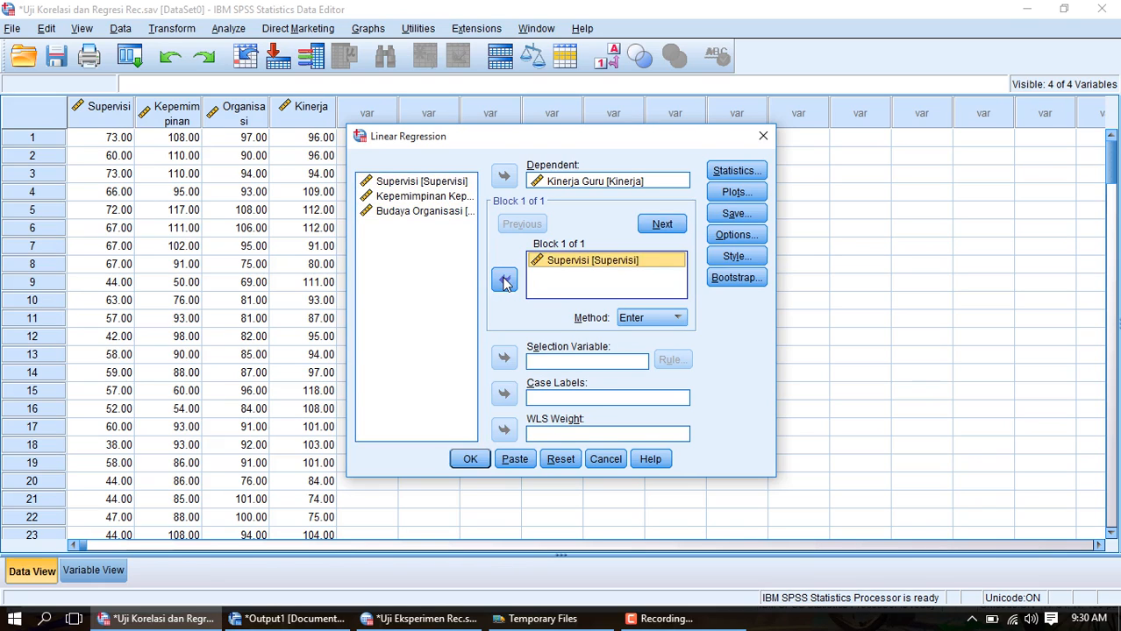
{"action": "left_click", "coordinate": [470, 459]}
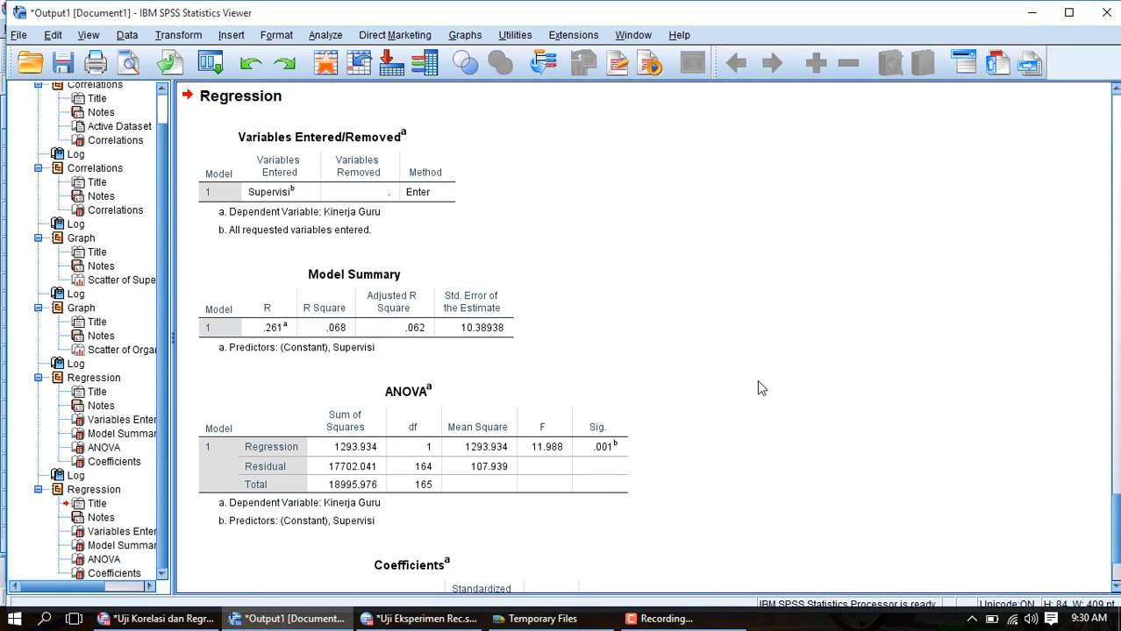
{"action": "left_click", "coordinate": [325, 351]}
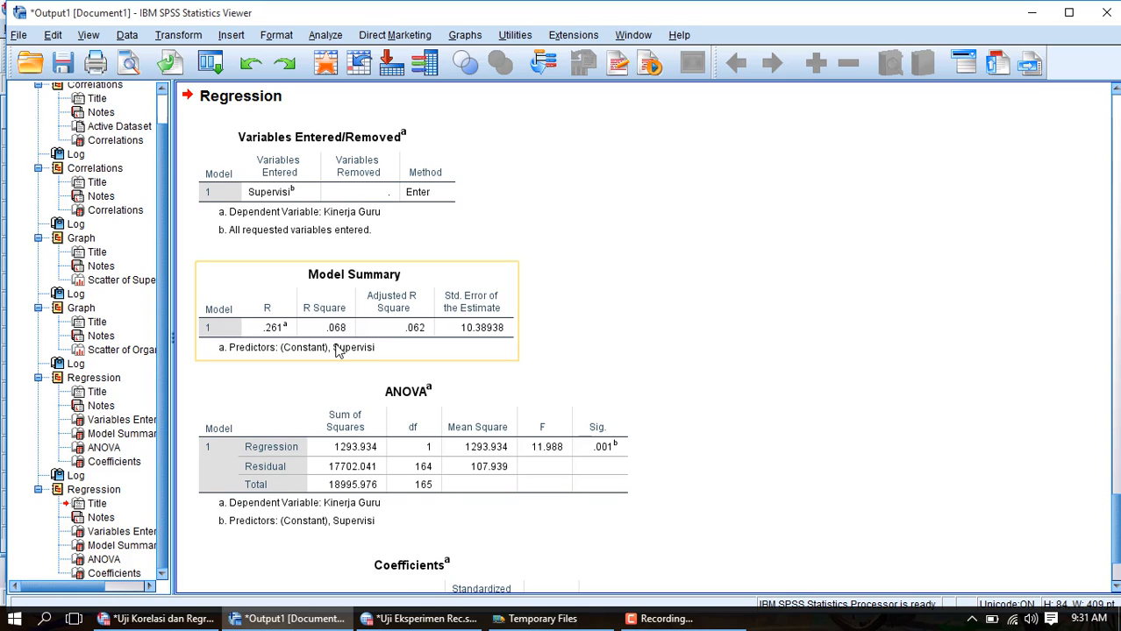
Run another linear regression on Kinerja Guru from the dataset, replacing Supervisi with Budaya Organisasi as the only independent variable
{"action": "left_click", "coordinate": [158, 619]}
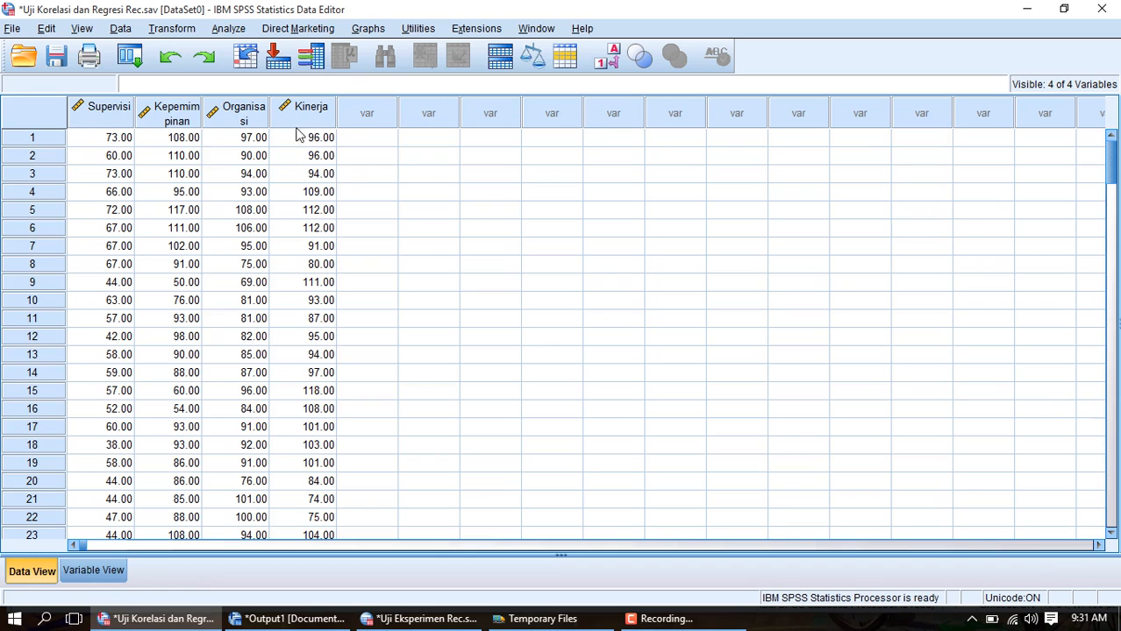
{"action": "left_click", "coordinate": [228, 29]}
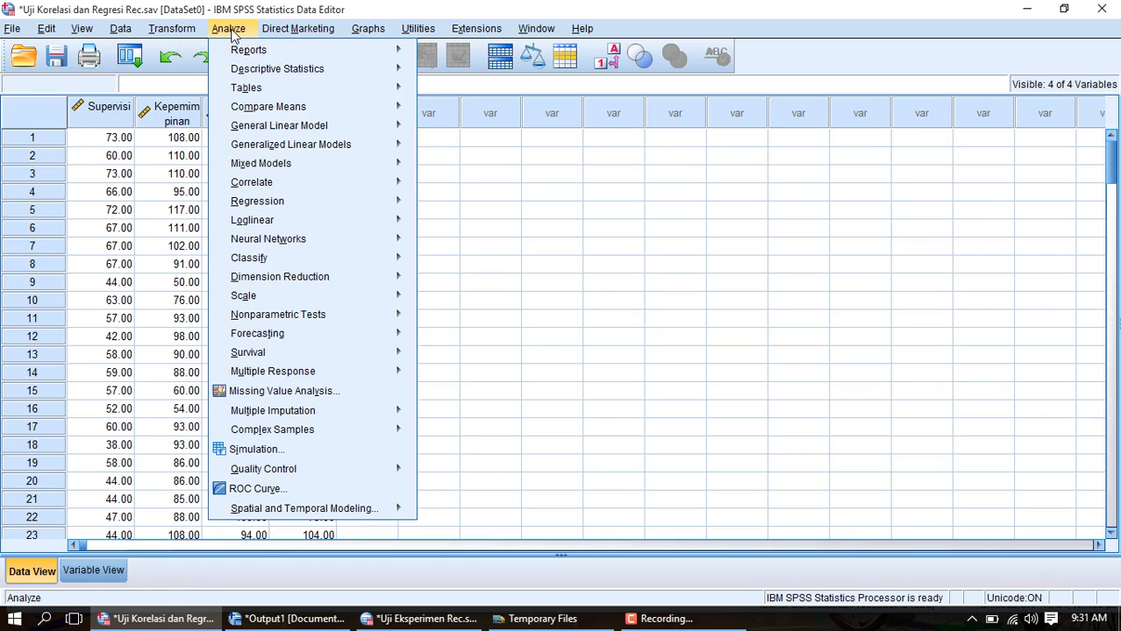
{"action": "mouse_move", "coordinate": [256, 204]}
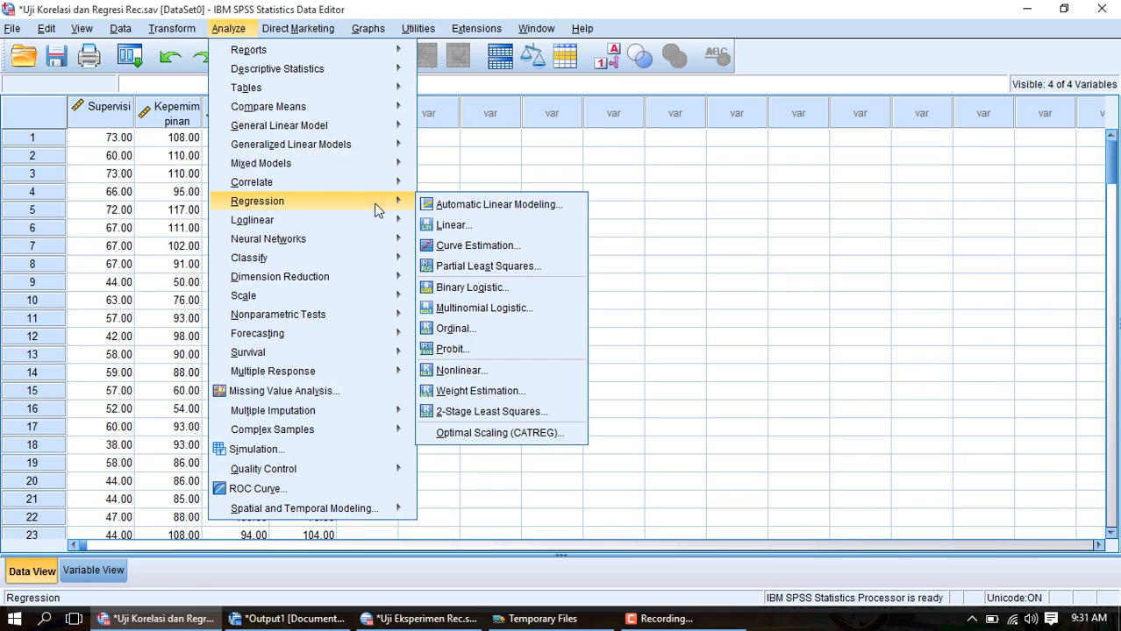
{"action": "left_click", "coordinate": [450, 226]}
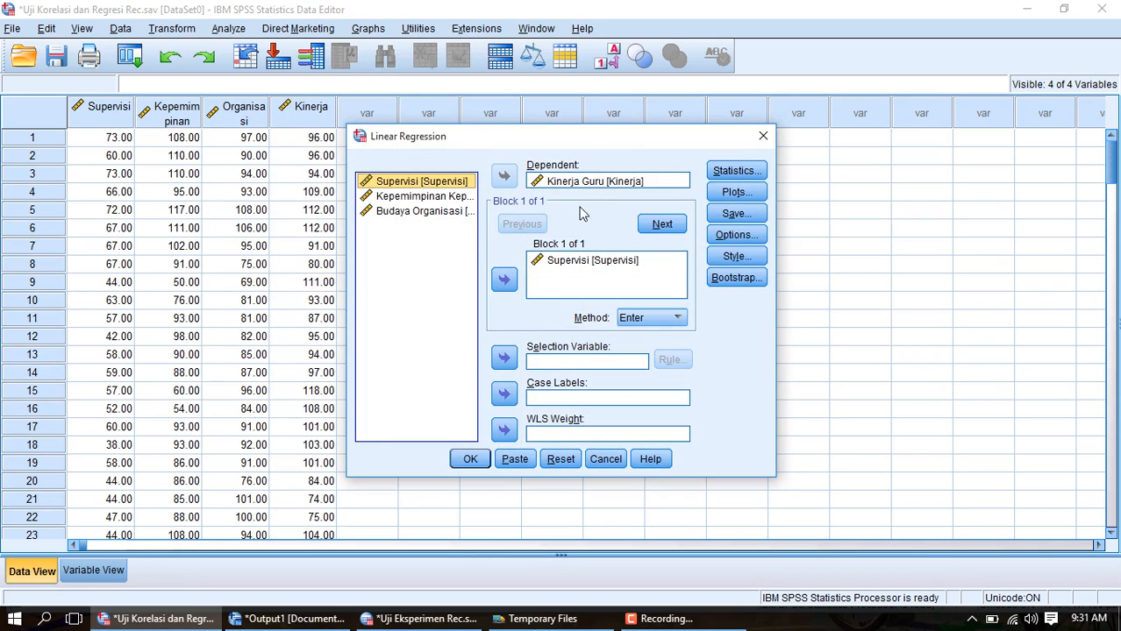
{"action": "left_click", "coordinate": [574, 260]}
{"action": "left_click", "coordinate": [504, 279]}
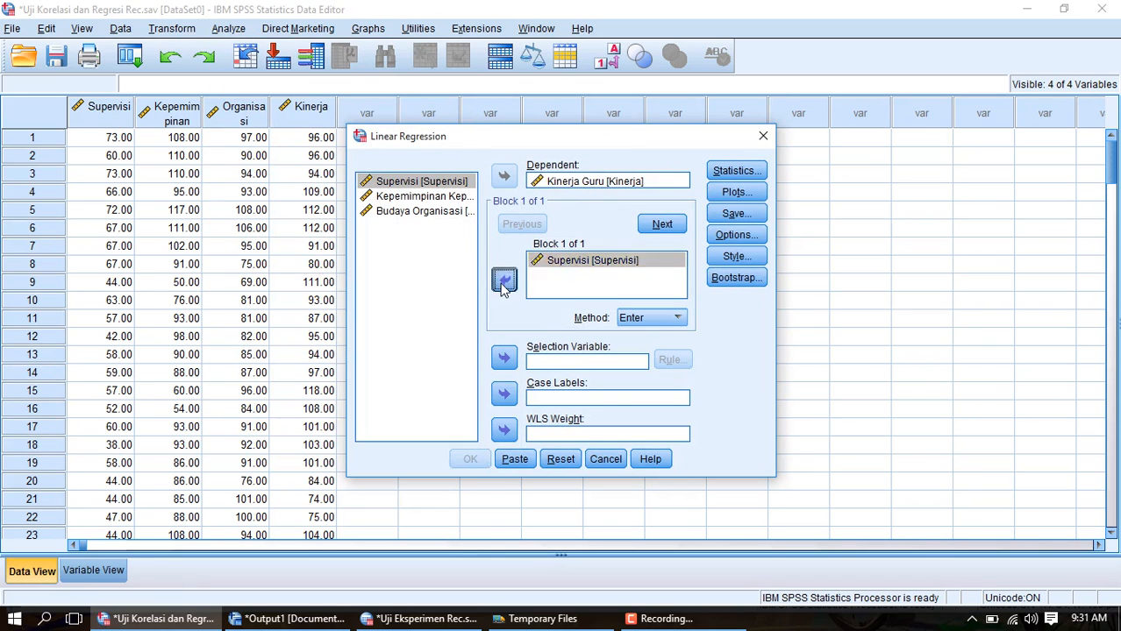
{"action": "left_click", "coordinate": [409, 212]}
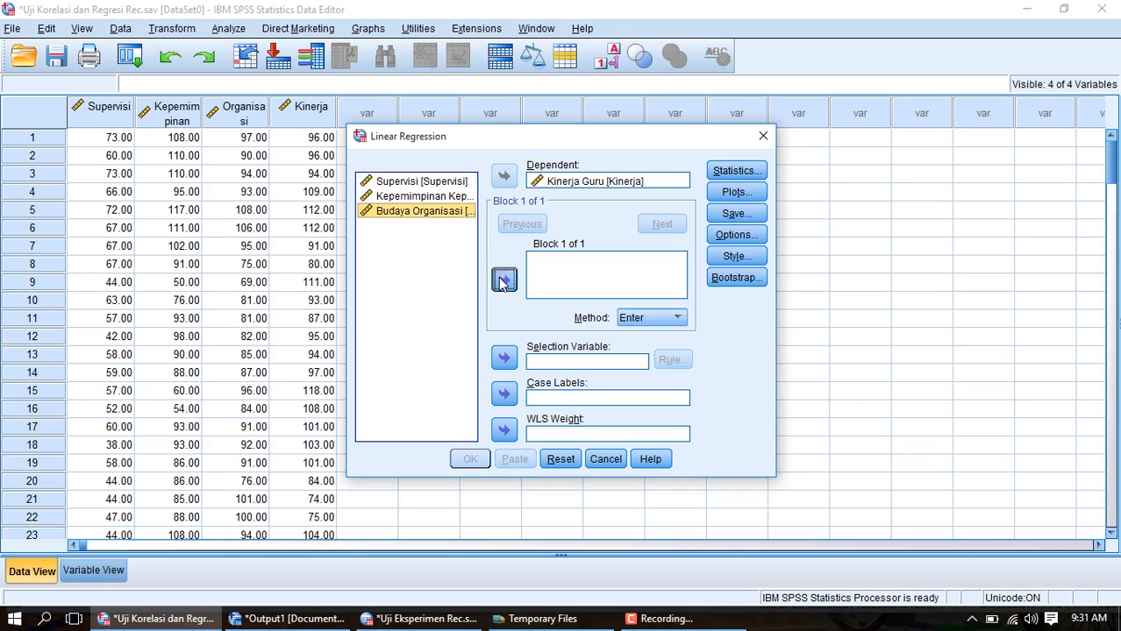
{"action": "left_click", "coordinate": [504, 279]}
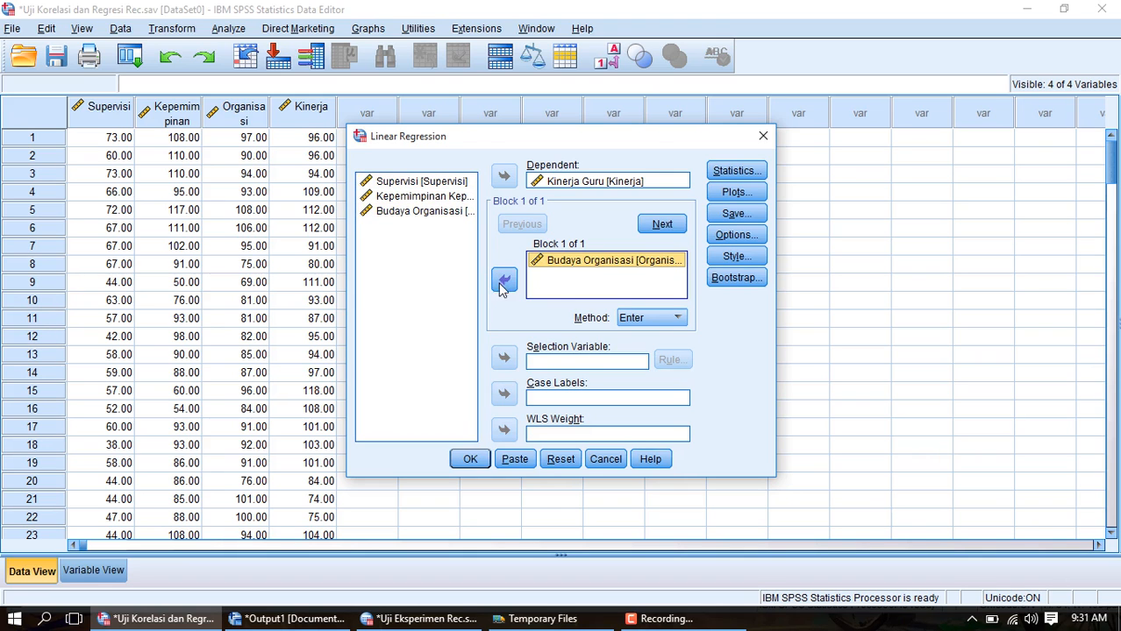
{"action": "left_click", "coordinate": [471, 459]}
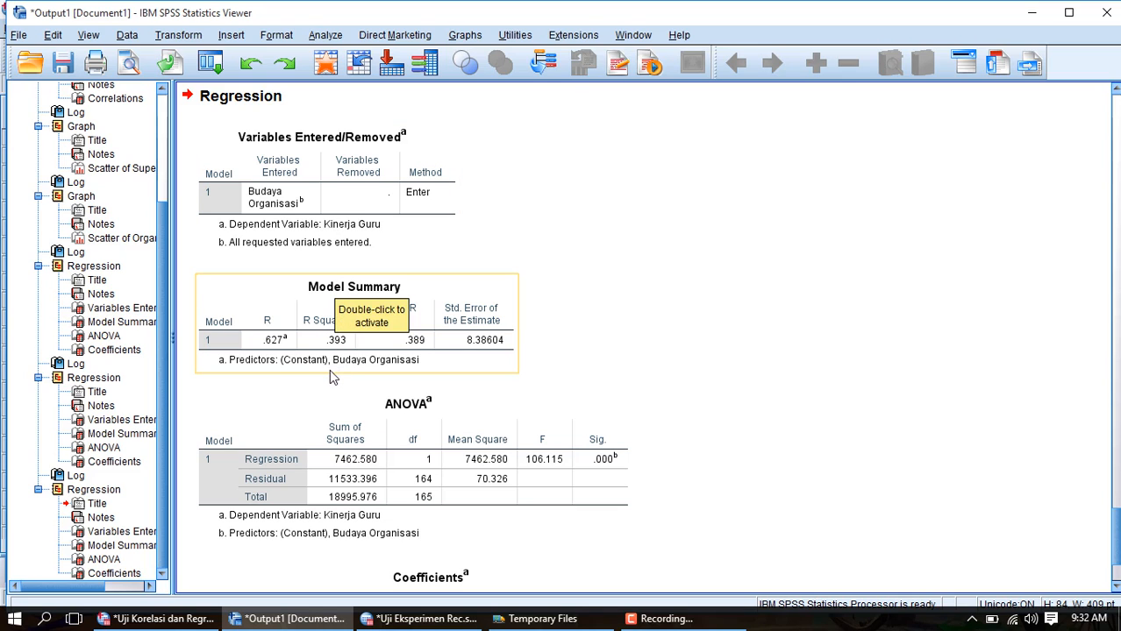
Compare the Model Summary tables of the Supervisi and Budaya Organisasi regressions in the output
{"action": "scroll", "coordinate": [334, 373], "scroll_direction": "up", "scroll_amount": 3}
{"action": "scroll", "coordinate": [334, 374], "scroll_direction": "up", "scroll_amount": 6}
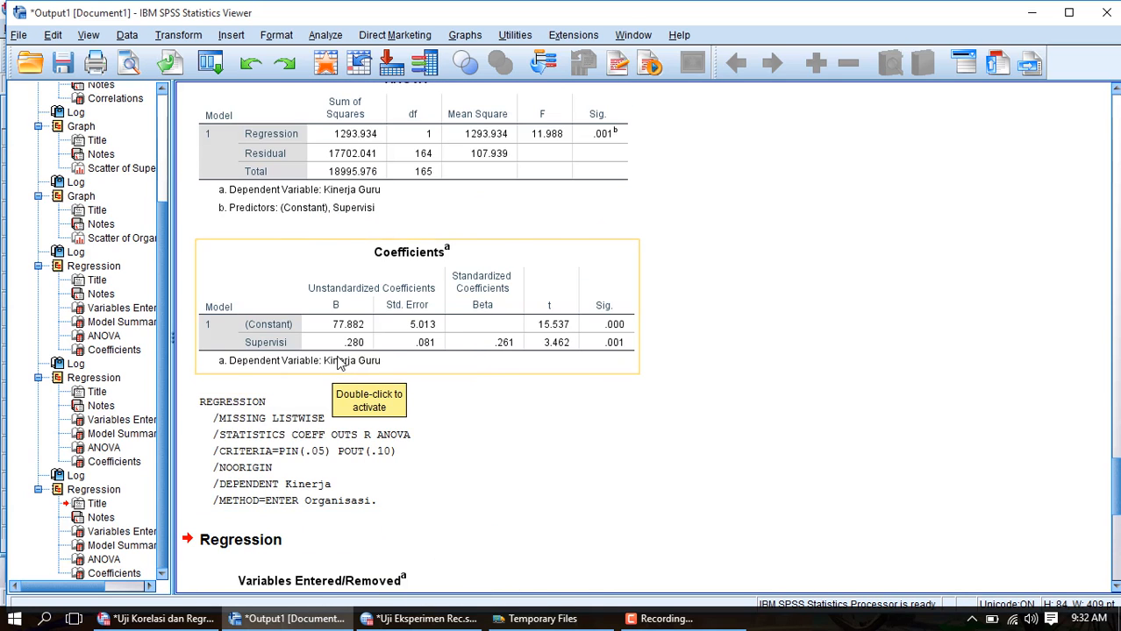
{"action": "scroll", "coordinate": [335, 373], "scroll_direction": "up", "scroll_amount": 2}
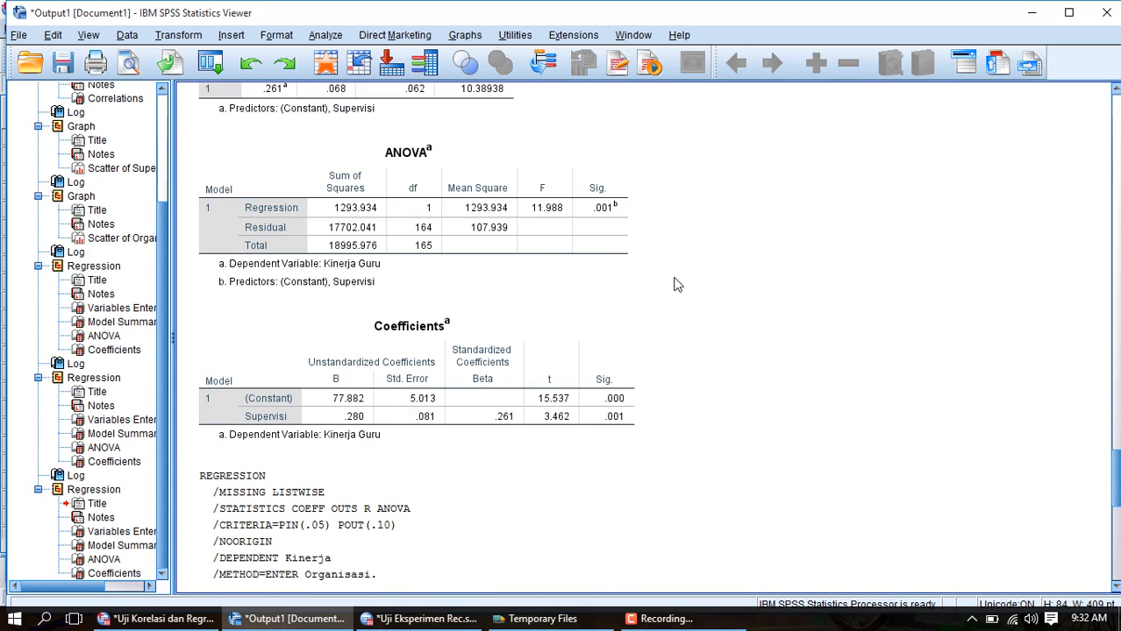
{"action": "scroll", "coordinate": [518, 333], "scroll_direction": "up", "scroll_amount": 2}
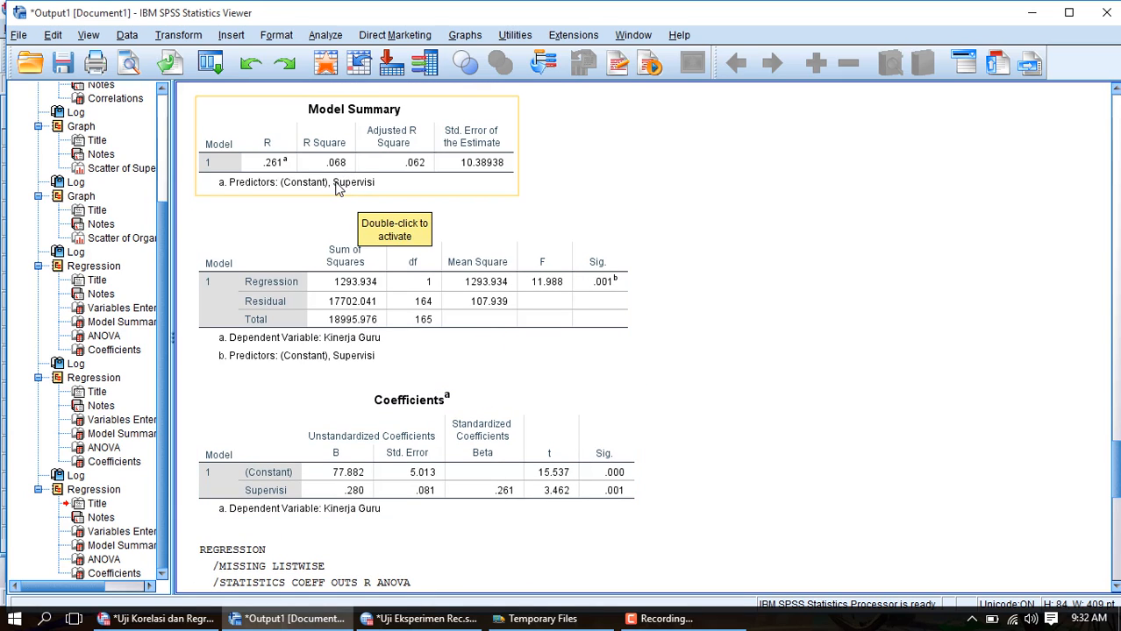
{"action": "scroll", "coordinate": [337, 326], "scroll_direction": "down", "scroll_amount": 15}
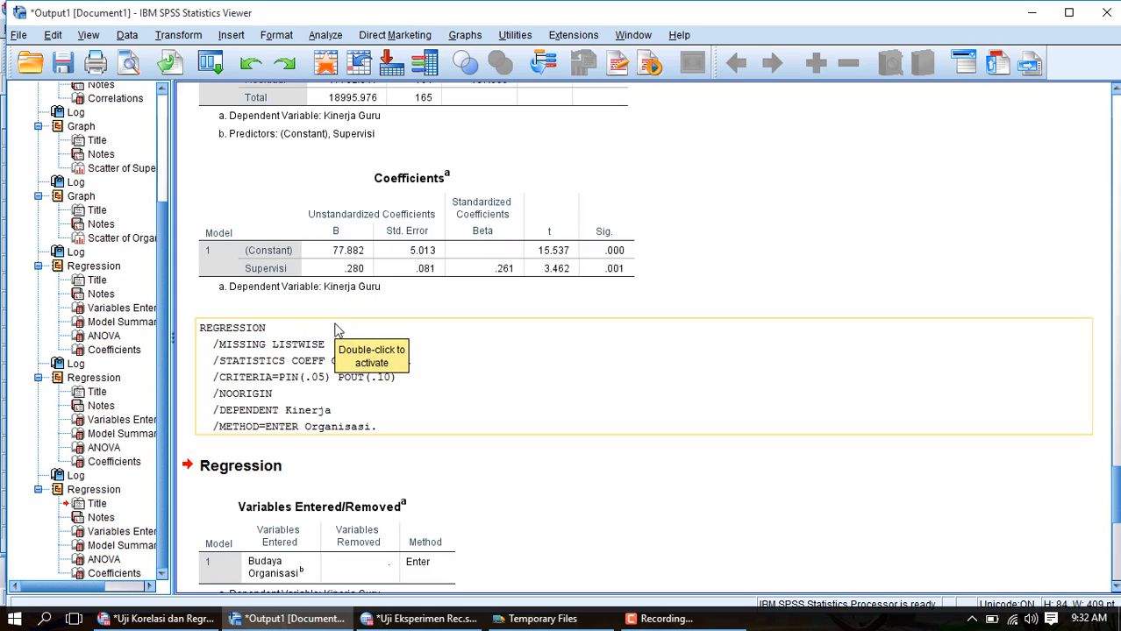
{"action": "scroll", "coordinate": [337, 327], "scroll_direction": "down", "scroll_amount": 3}
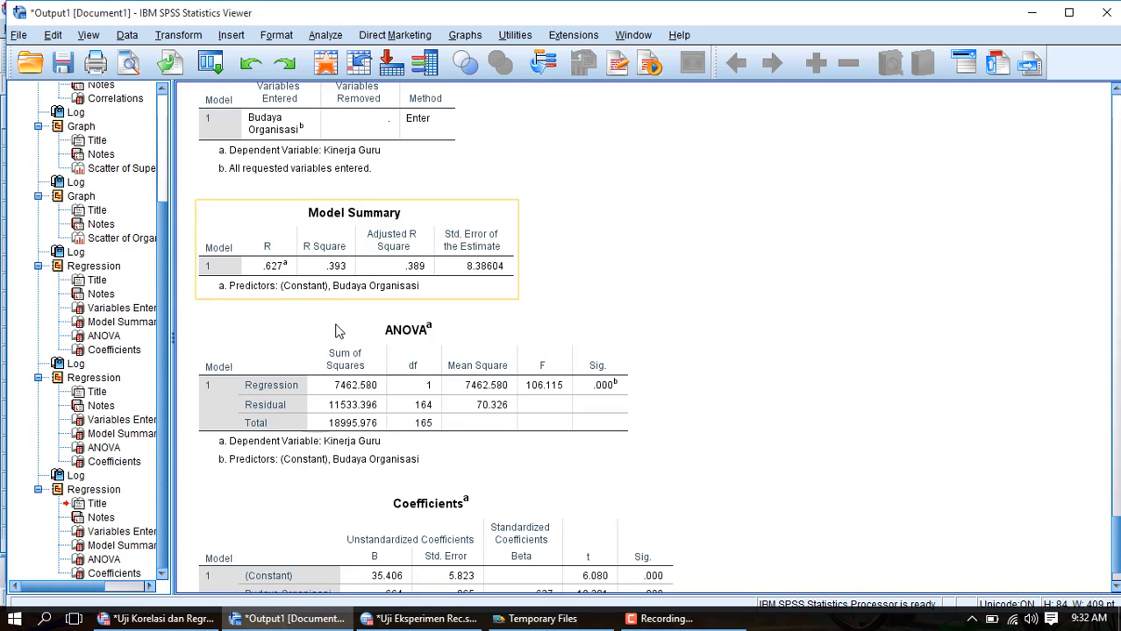